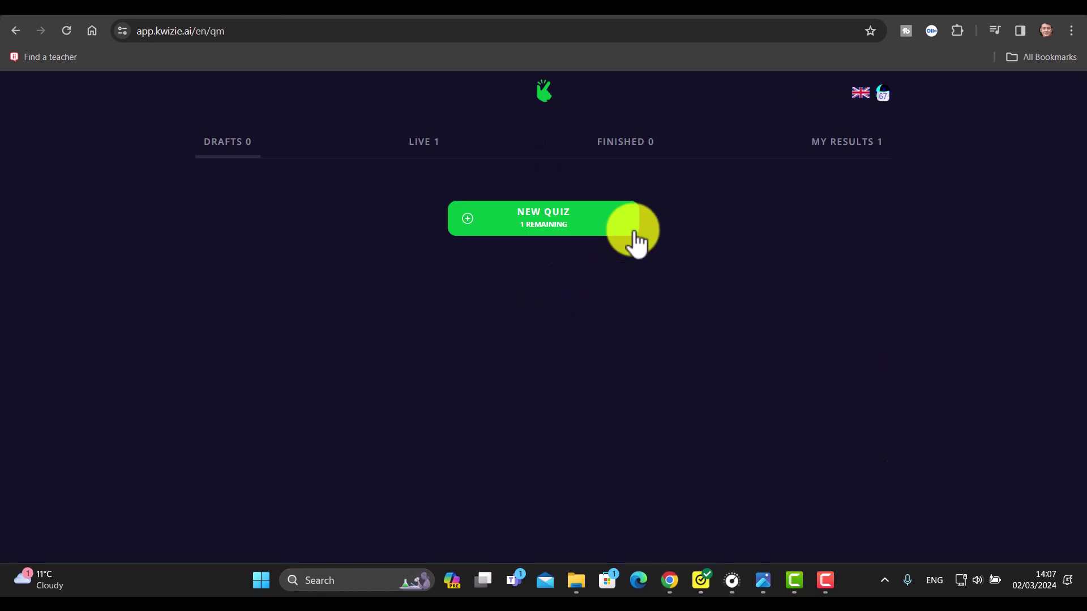
Start a new Kwizie quiz and focus the empty YouTube link field
left_click(516, 238)
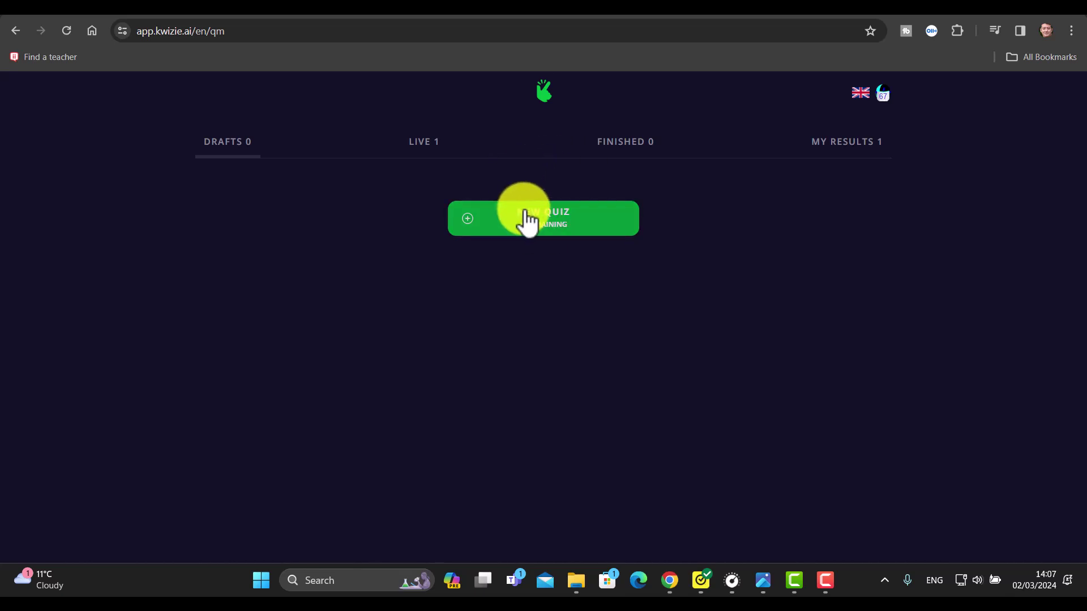
left_click(470, 230)
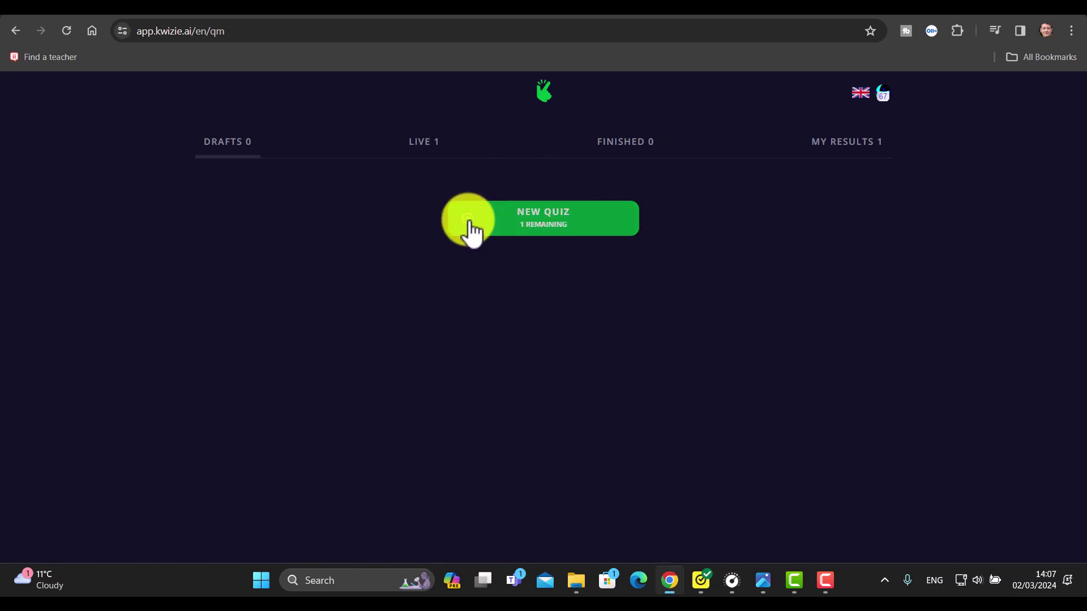
left_click(425, 180)
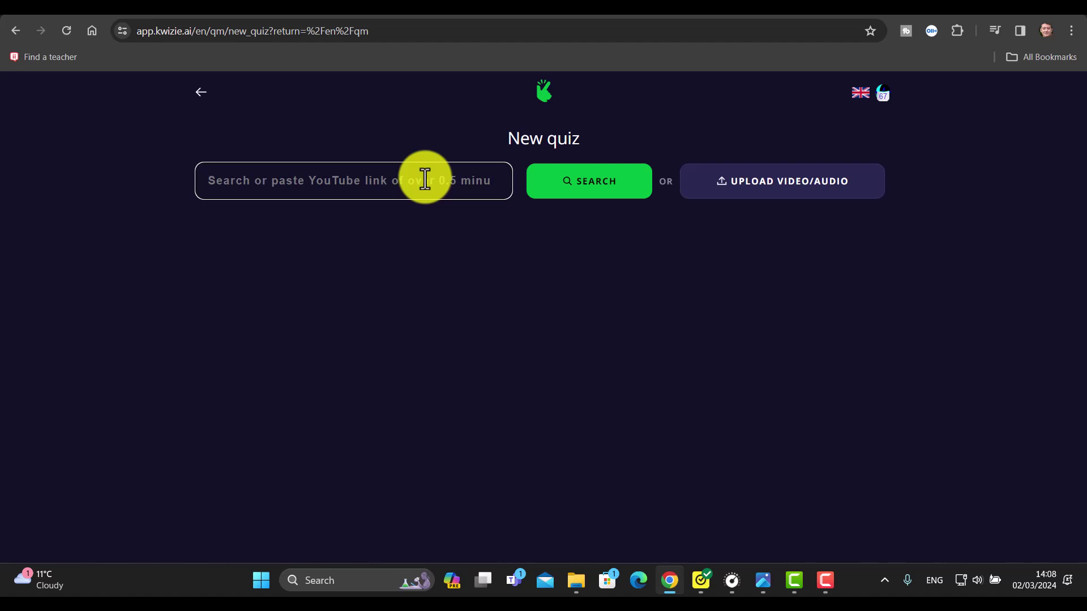
left_click(425, 180)
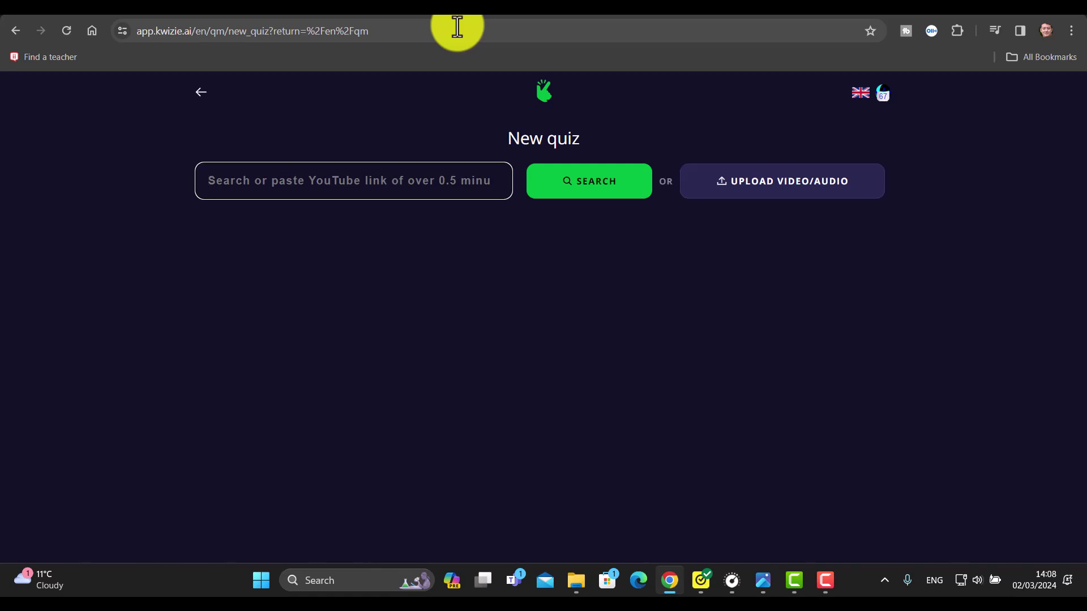
Copy the web address of the 'Romano CONFIRMS Chelsea Story' YouTube video
left_click(846, 16)
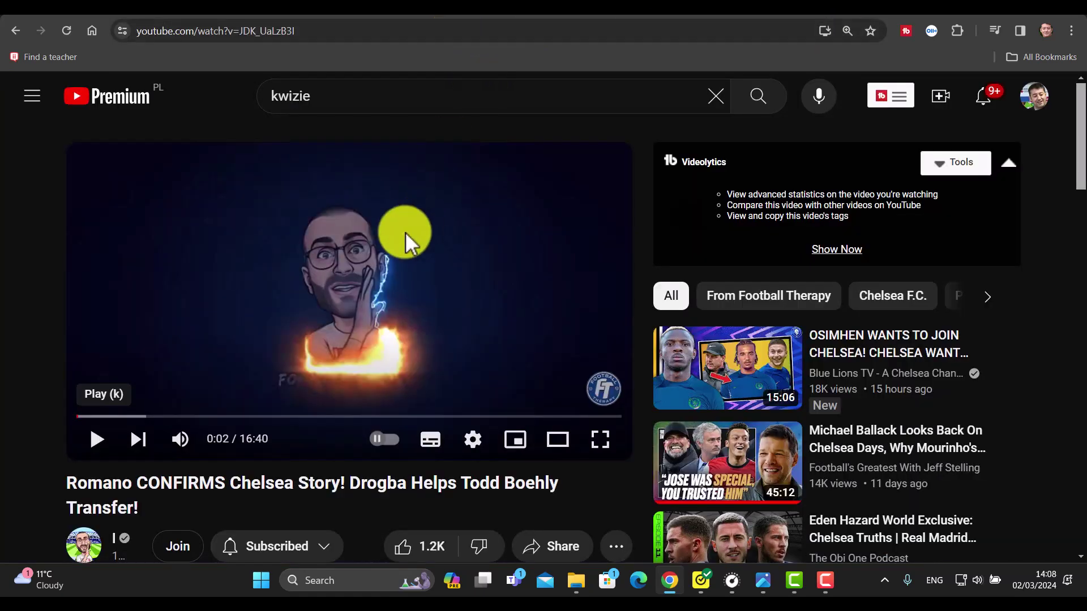
left_click(194, 28)
right_click(192, 30)
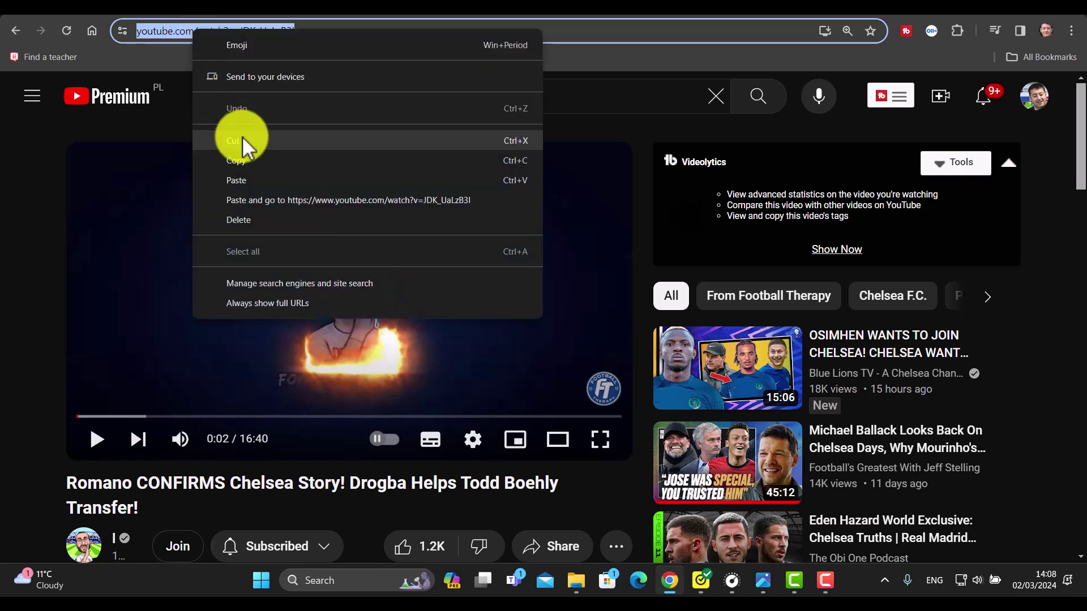
left_click(243, 160)
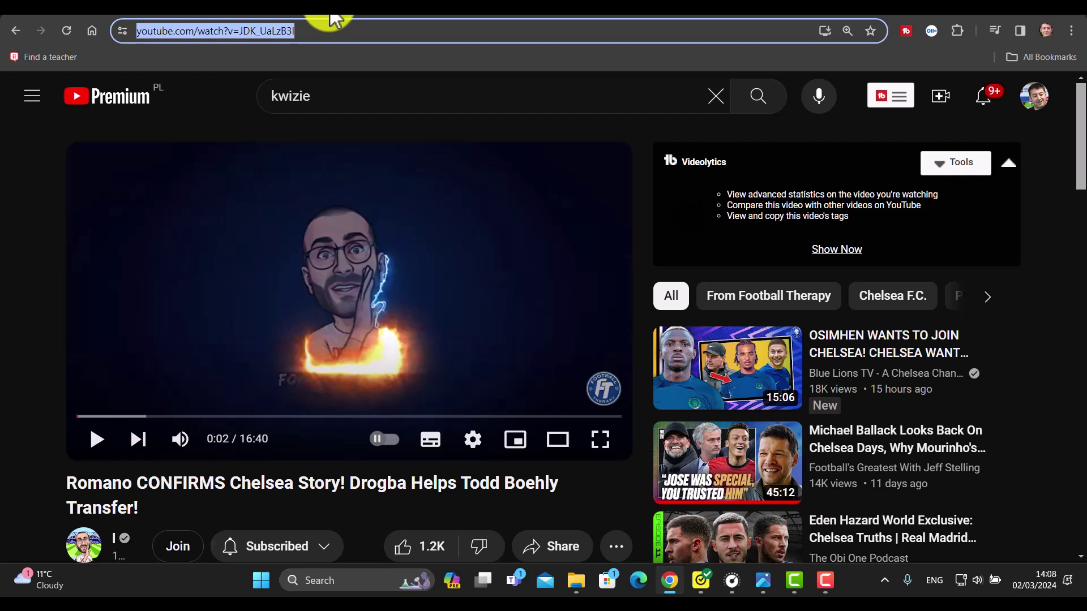
Paste the Chelsea video link into Kwizie and create a quiz from it
left_click(334, 20)
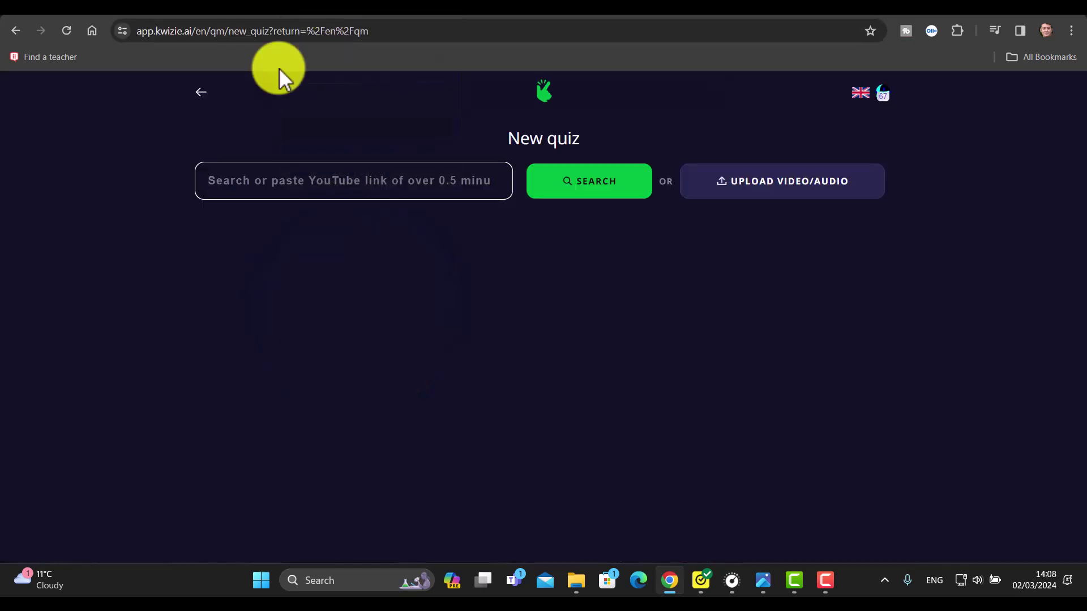
key("ctrl+v")
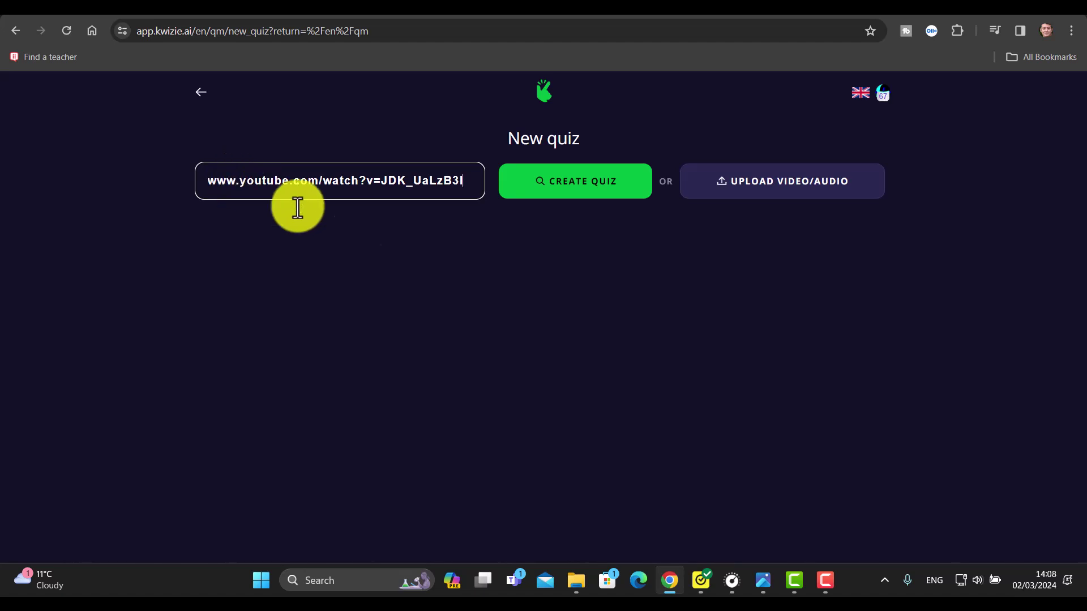
left_click(580, 196)
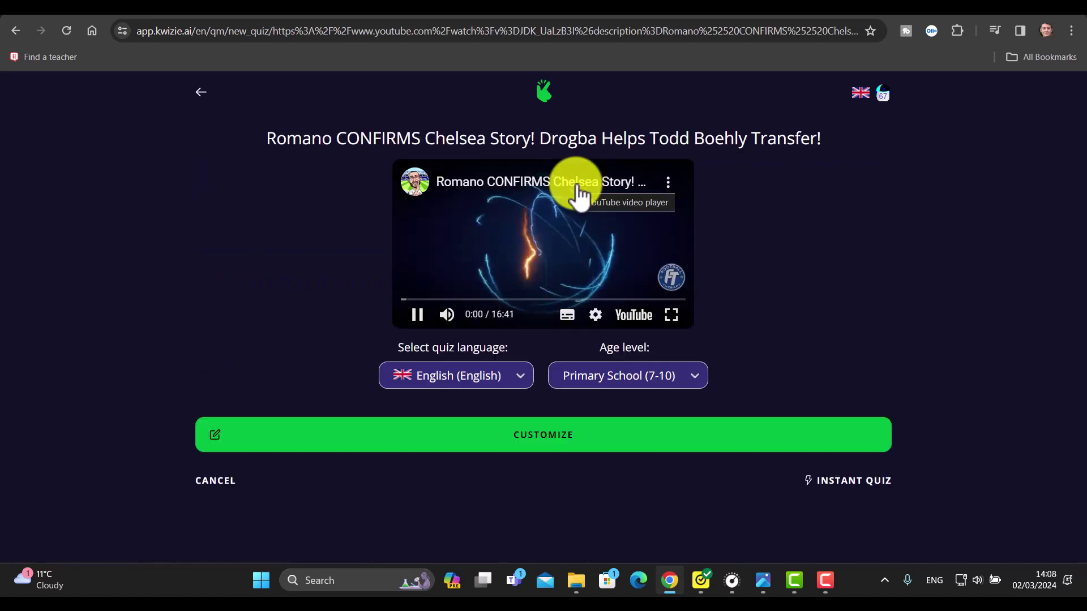
Pause the video preview and set the age level to Higher Education (18-25)
left_click(417, 314)
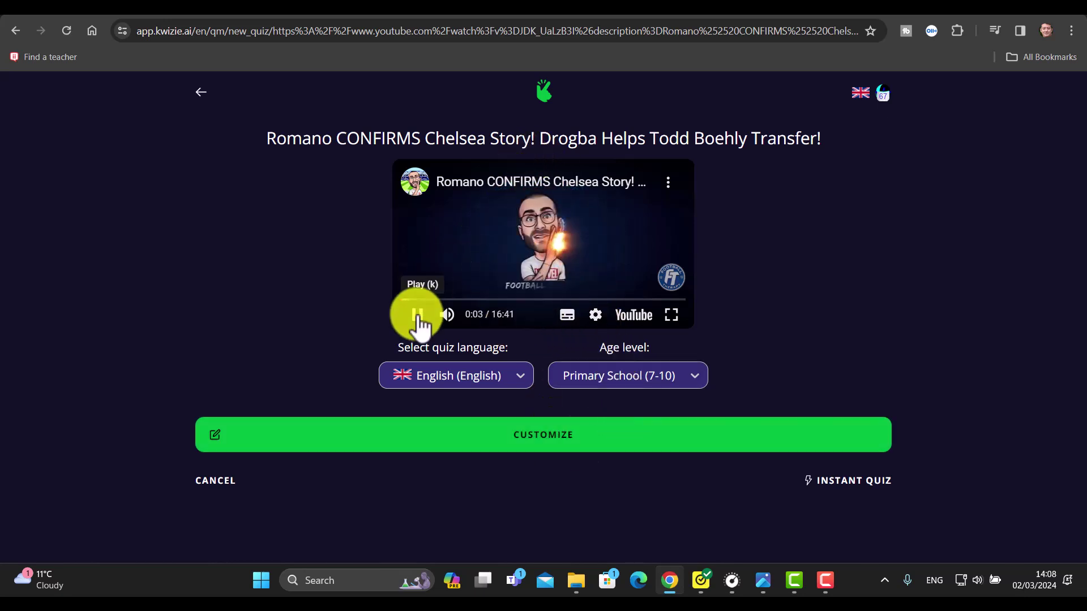
left_click(689, 379)
left_click(595, 322)
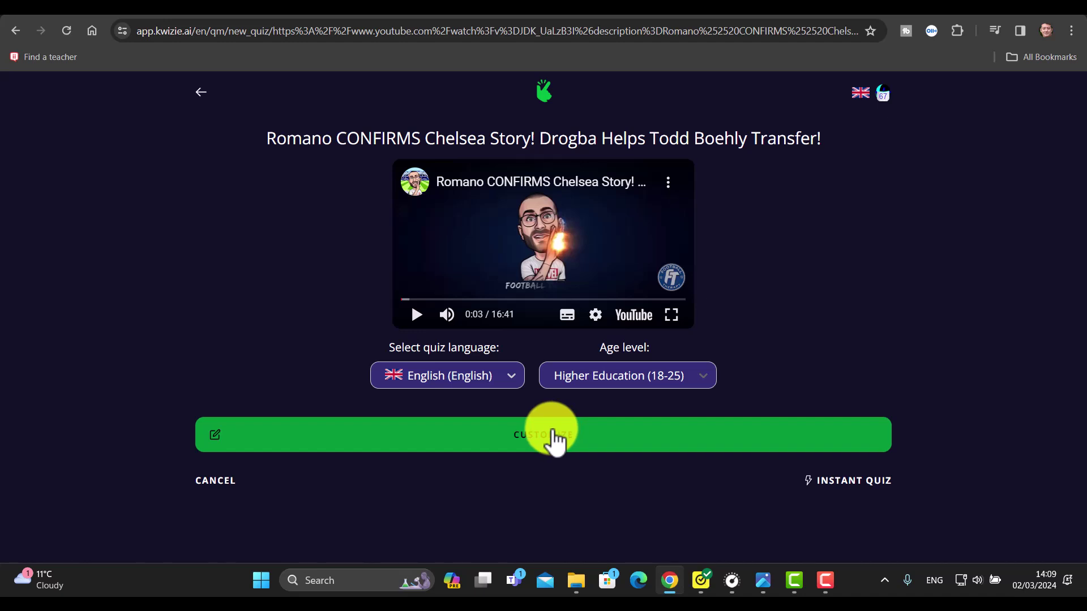
Request an instant quiz at Higher Education (18-25) age level, keeping English as the language
left_click(843, 485)
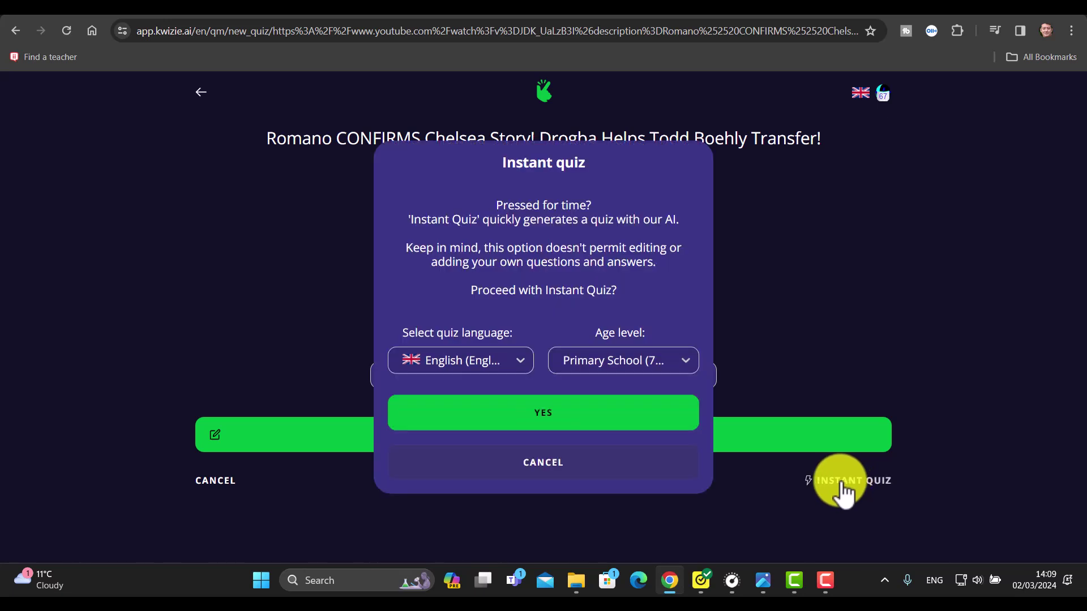
left_click(695, 368)
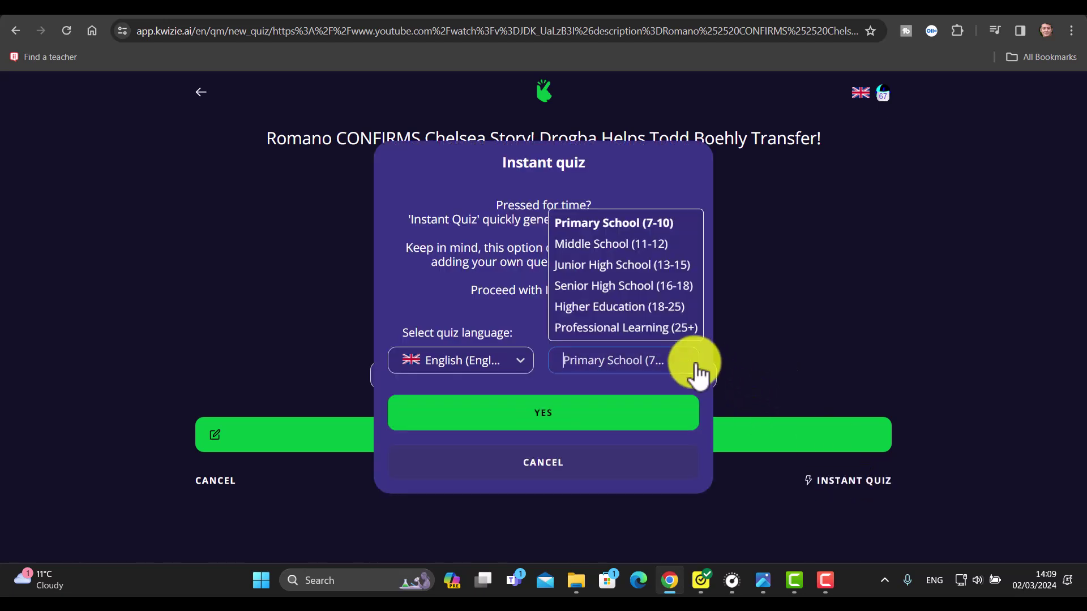
left_click(579, 308)
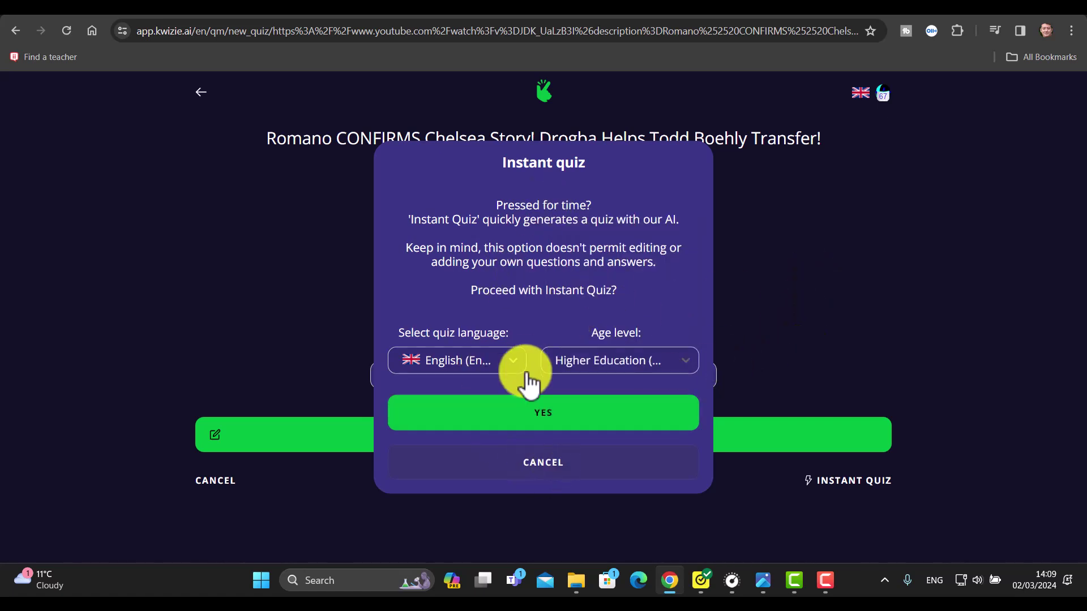
left_click(517, 365)
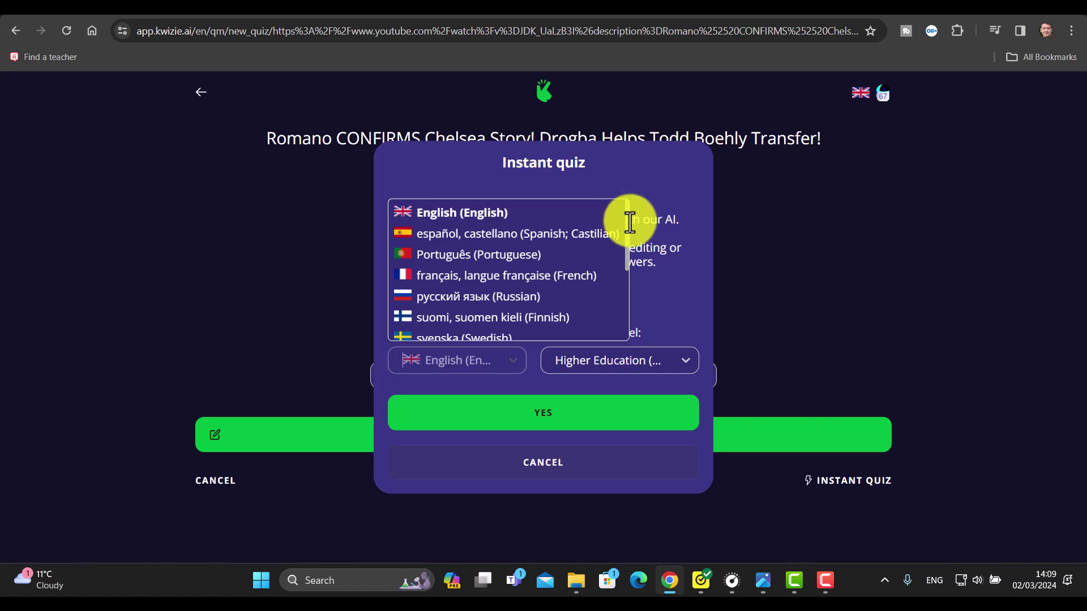
mouse_move(627, 224)
left_mouse_down()
mouse_move(623, 297)
mouse_move(643, 213)
left_mouse_up()
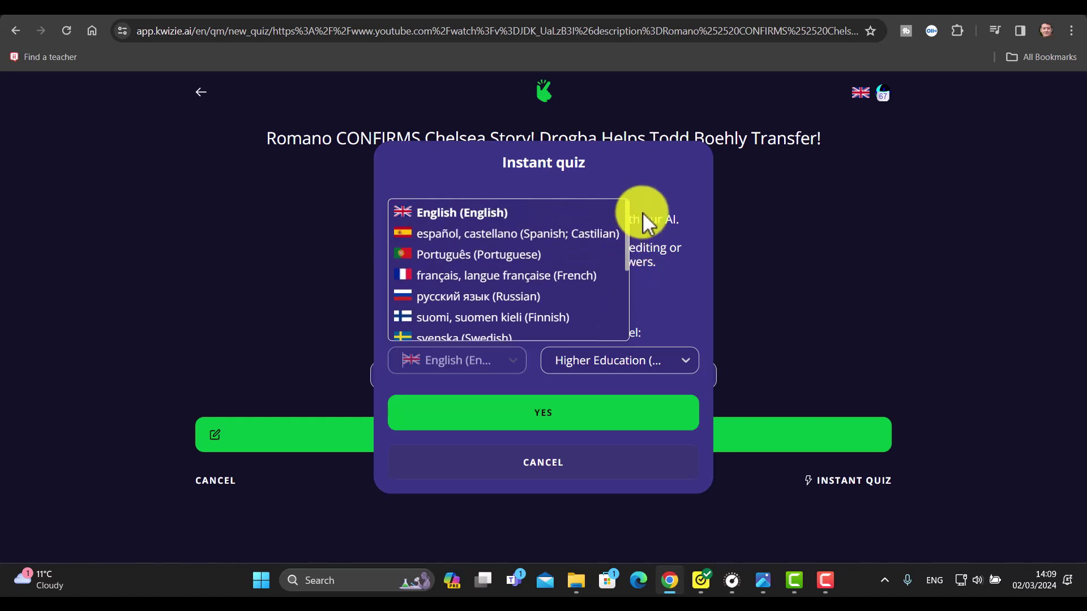
left_click(170, 277)
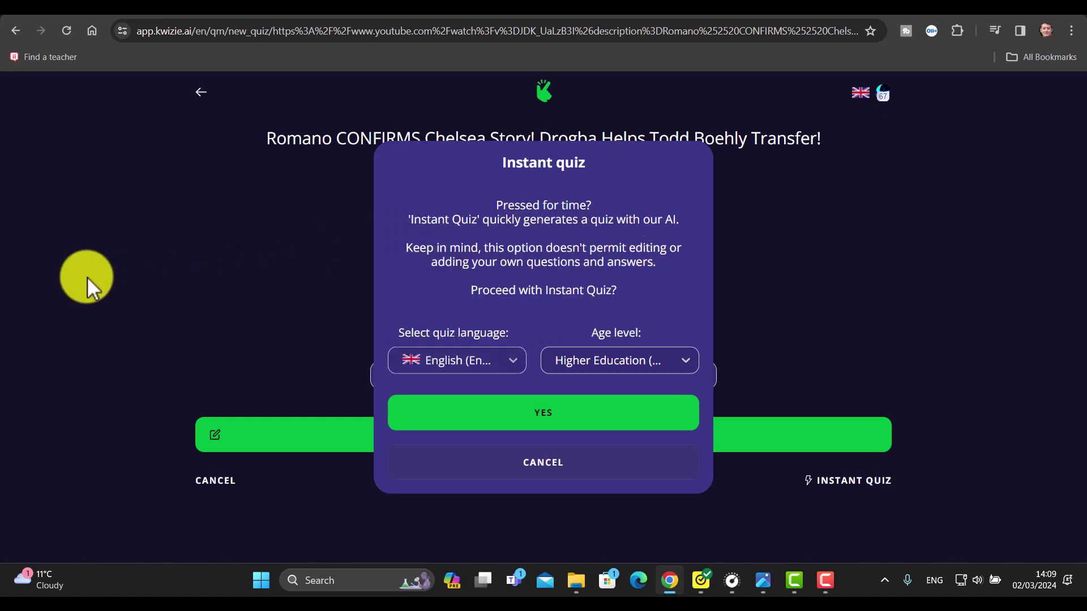
Confirm the instant quiz so the live 10-question Chelsea quiz is generated
left_click(548, 419)
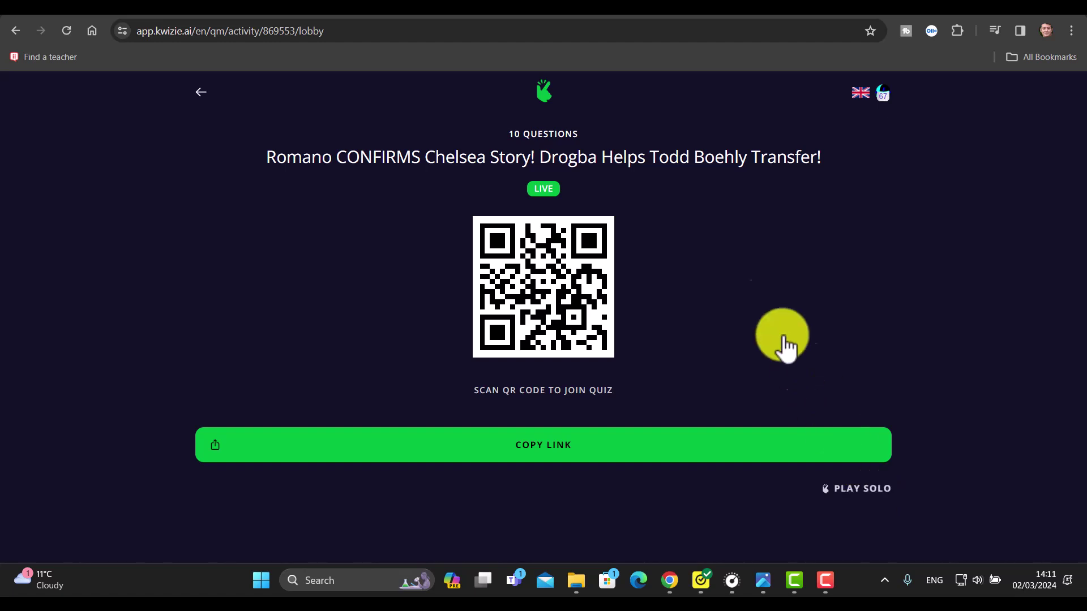
Play the quiz solo, pause the embedded video, and start at Question 1
left_click(855, 490)
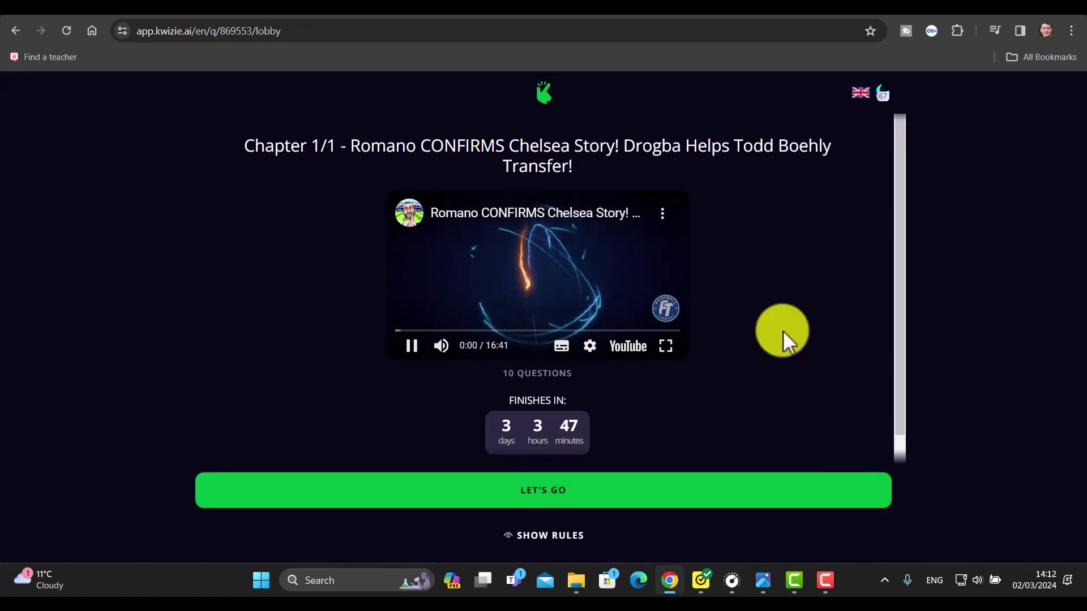
left_click(411, 346)
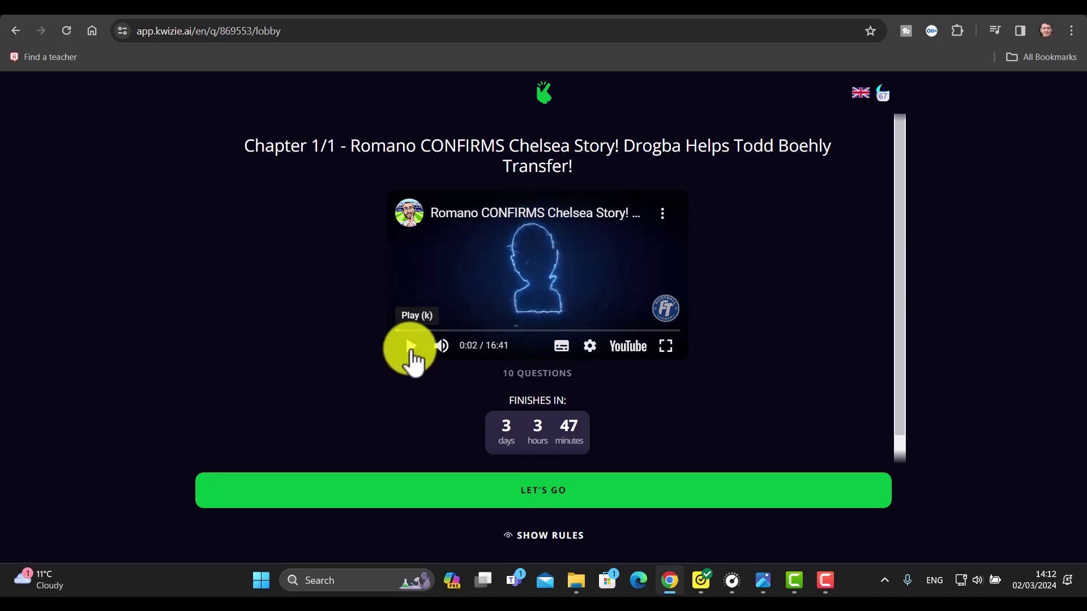
left_click(557, 497)
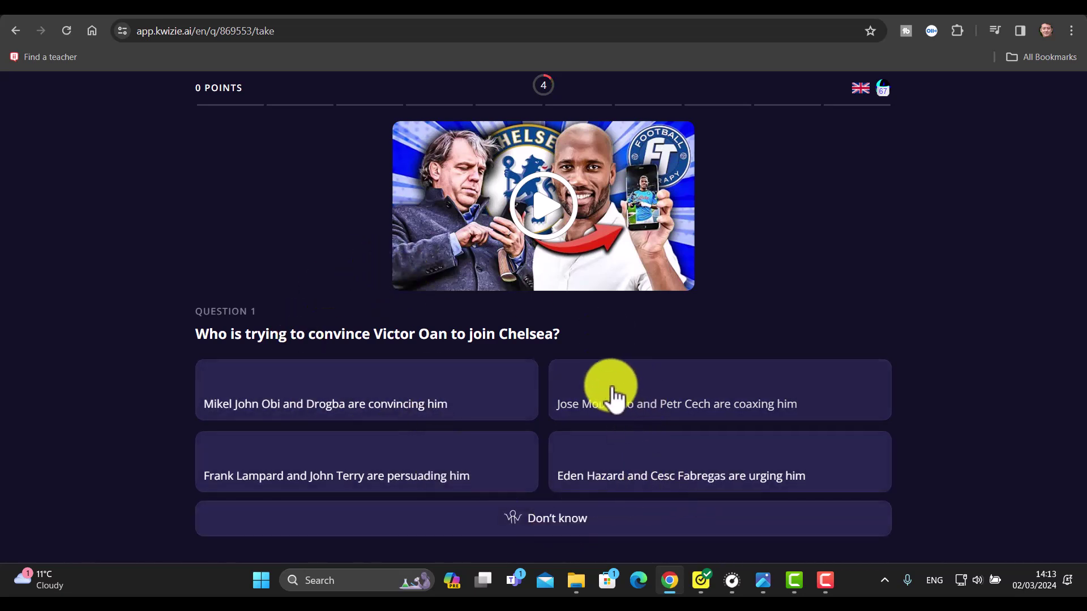
Answer Questions 1 and 2 (Romano confirmed it), then play Question 3's source video
left_click(384, 390)
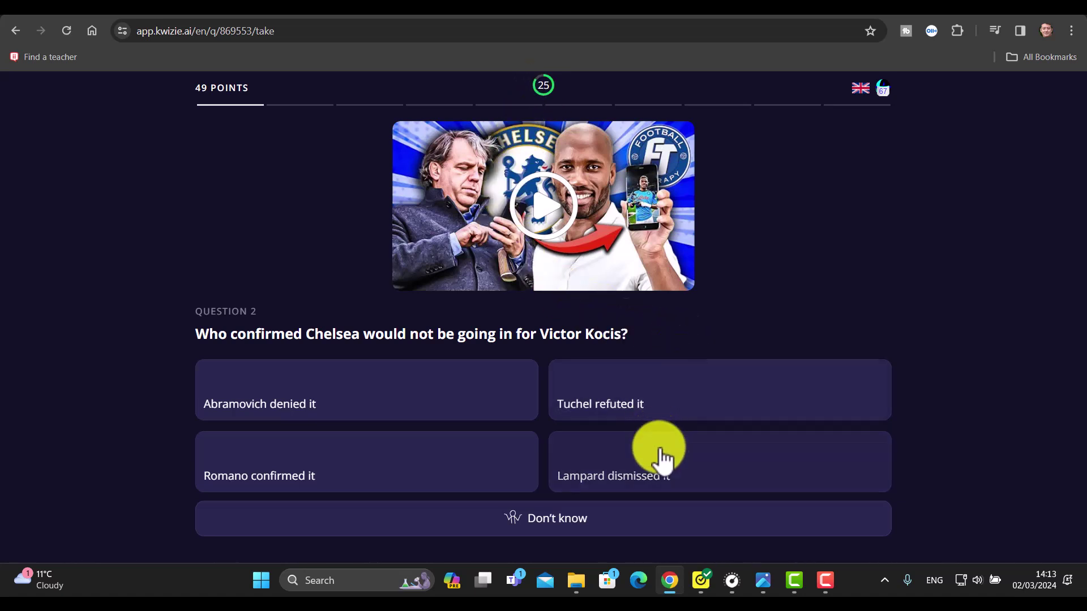
left_click(357, 480)
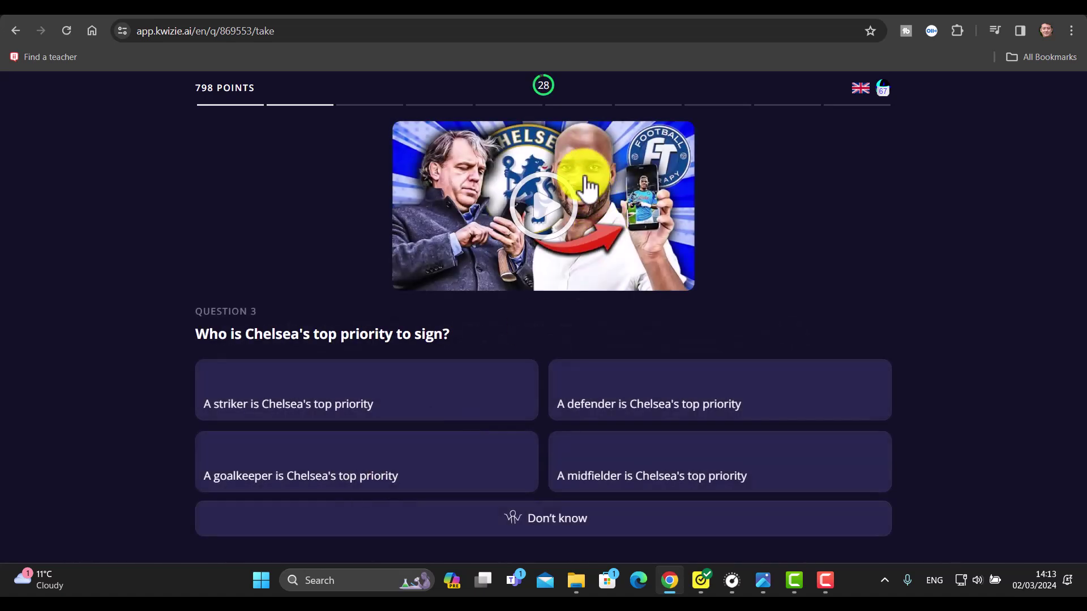
left_click(544, 210)
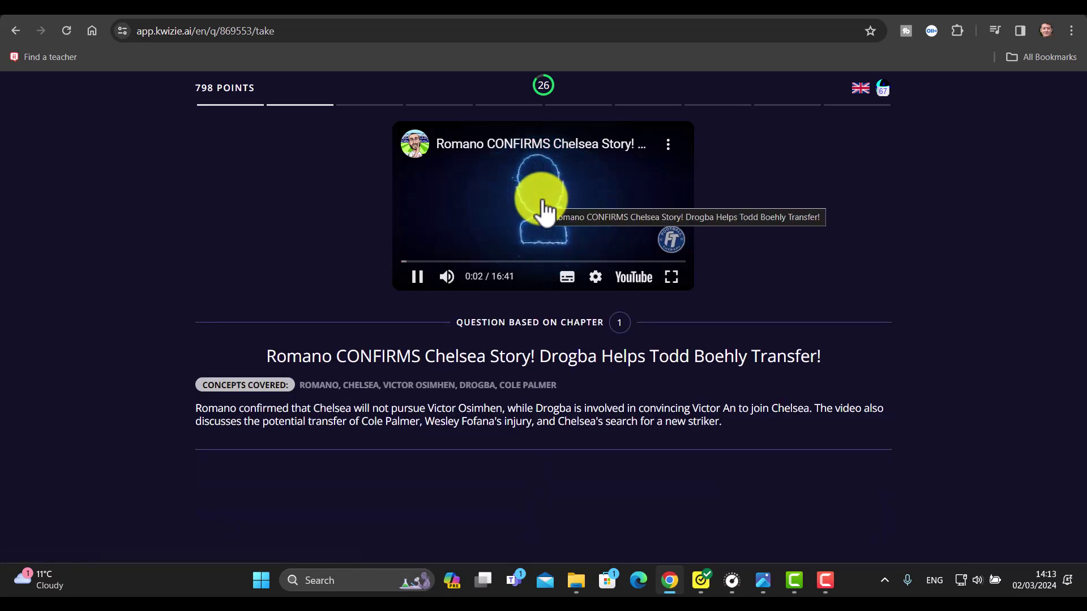
Pause the source video and answer Question 3 with 'A striker is Chelsea's top priority'
left_click(417, 277)
left_click(418, 277)
left_click(420, 280)
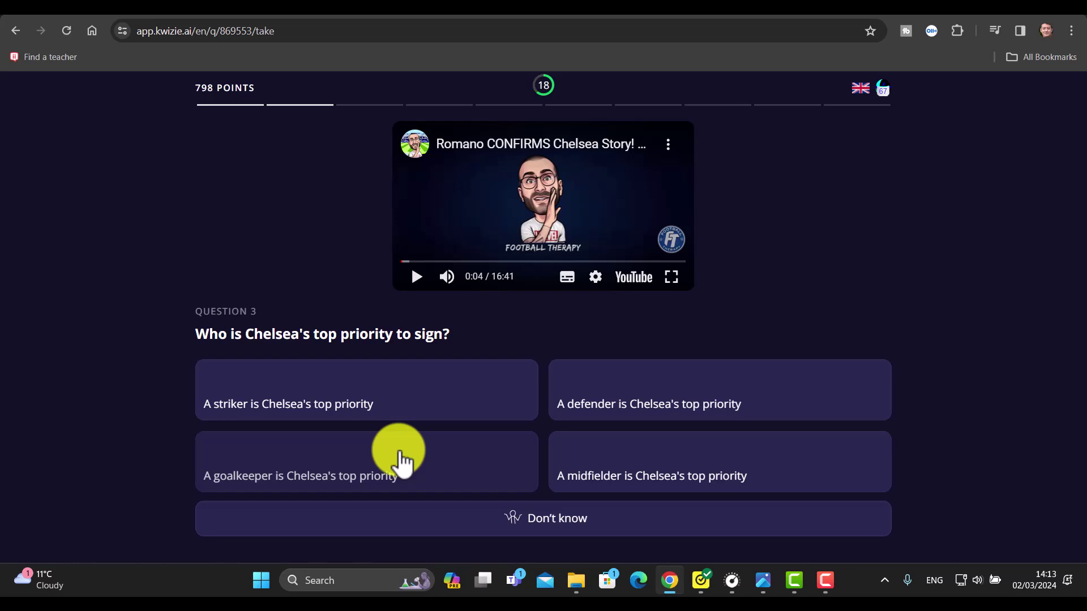
left_click(402, 412)
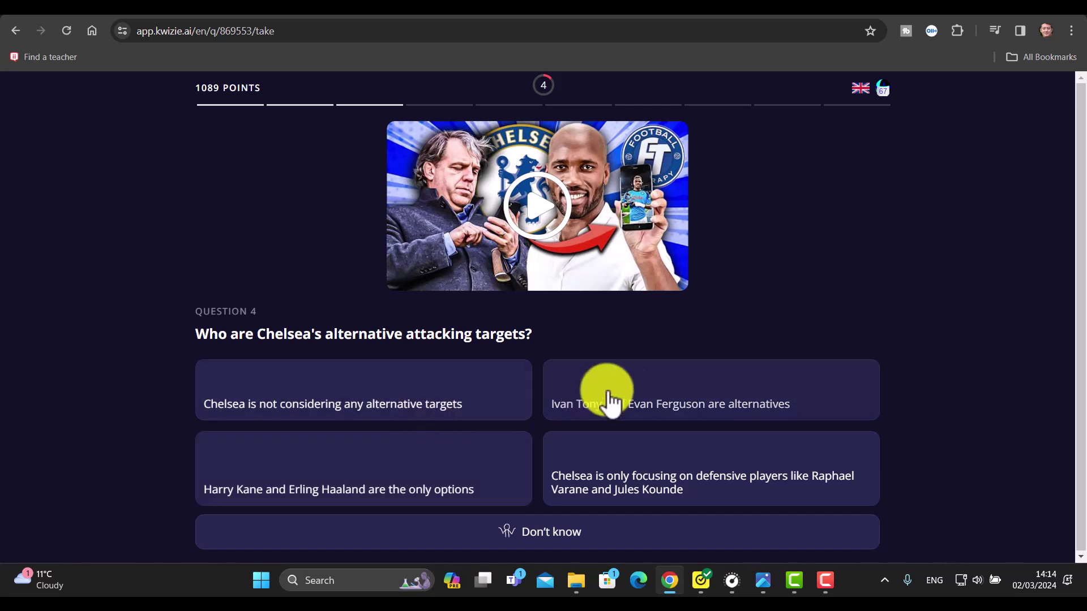
Answer Questions 4–6: Ivan Tony and Evan Ferguson, Gallaga, then the front-three question
left_click(628, 396)
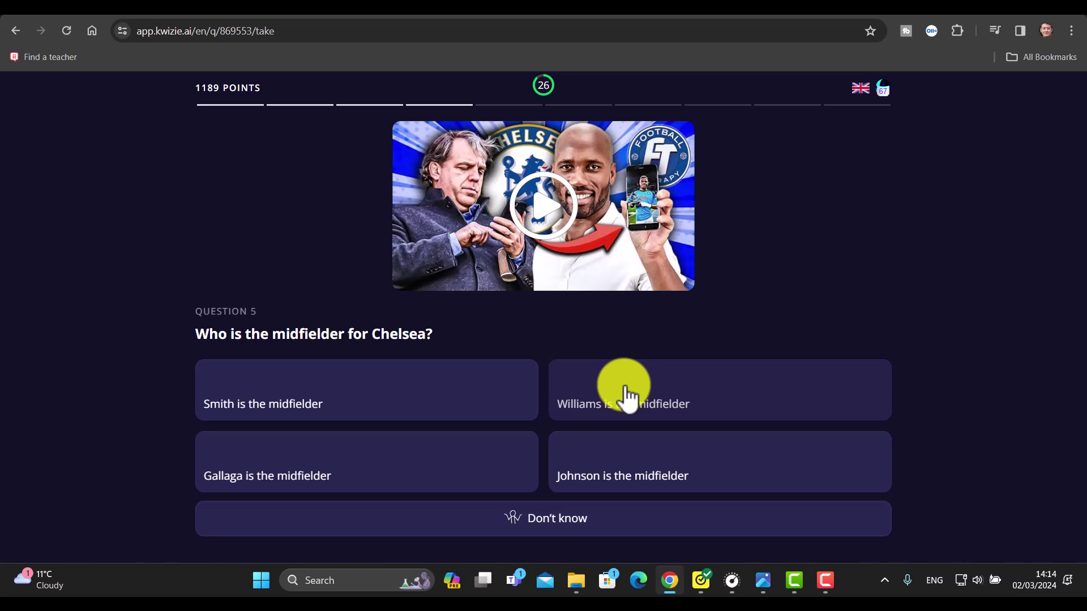
left_click(338, 463)
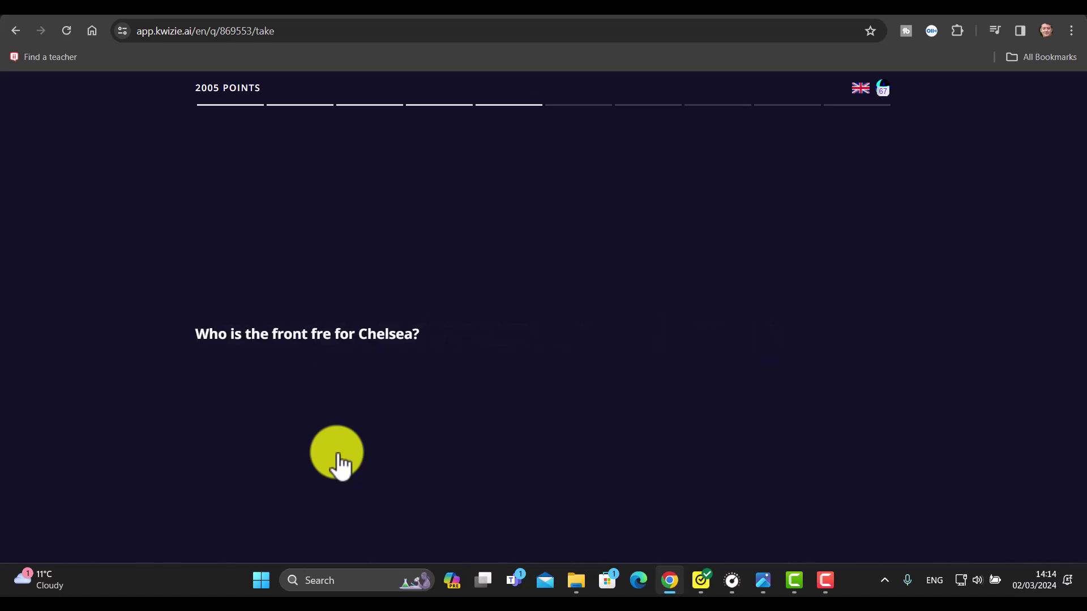
left_click(493, 399)
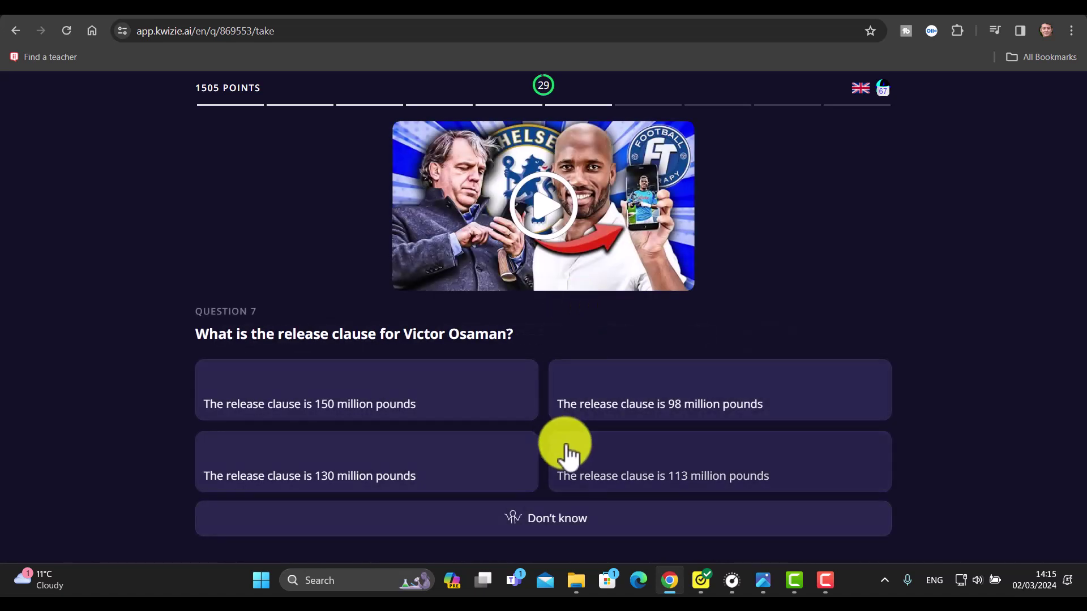
Answer Don't know for Question 7, then Pvic as goalkeeper and Alonso and James as fullbacks
left_click(551, 529)
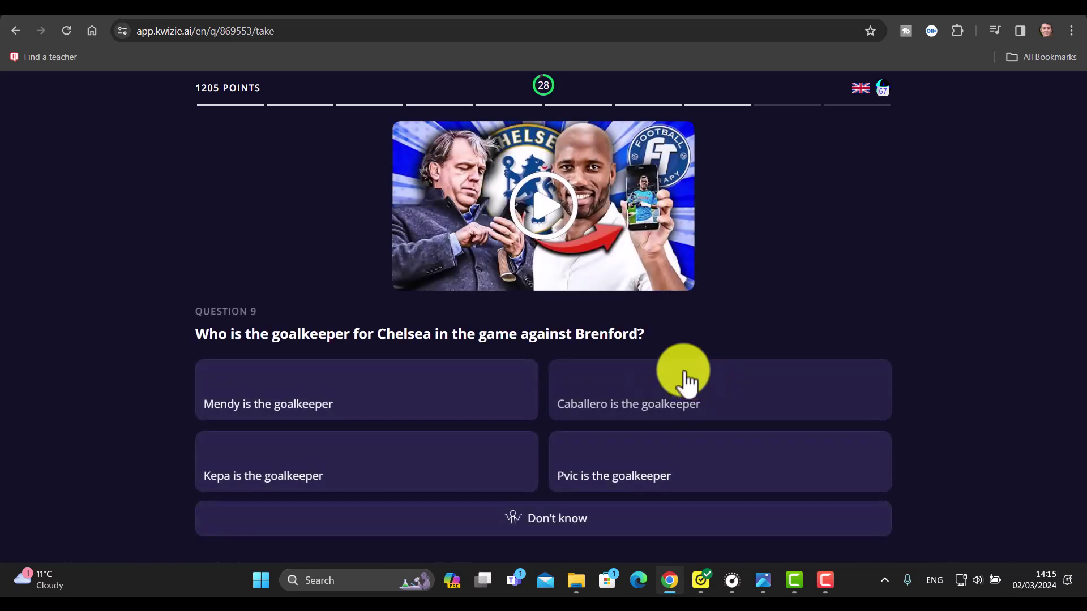
left_click(586, 477)
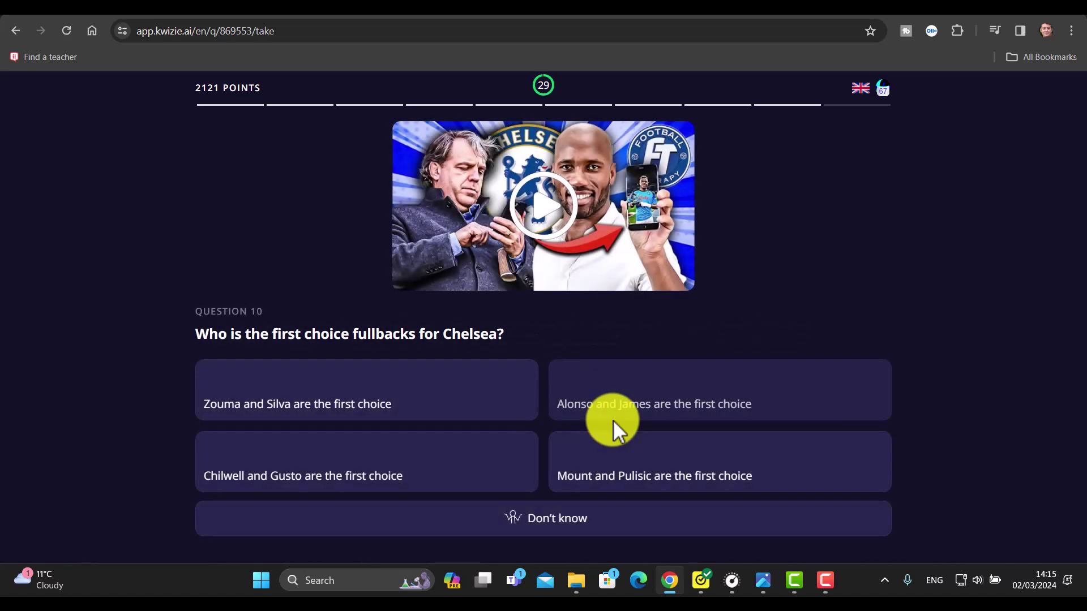
left_click(678, 393)
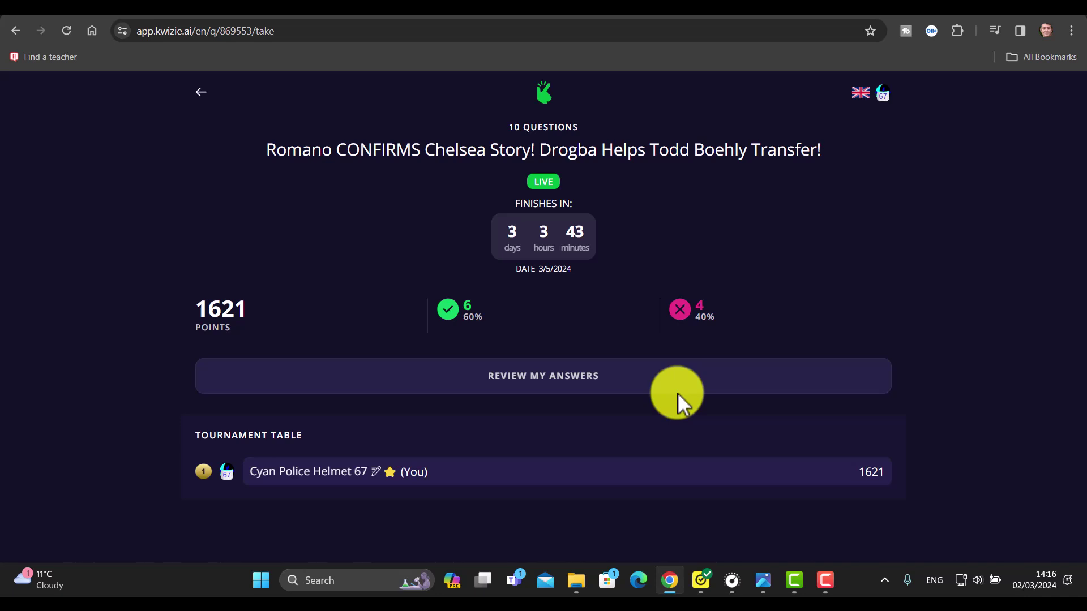
Open the answer review and scroll through the reviewed quiz questions
left_click(539, 382)
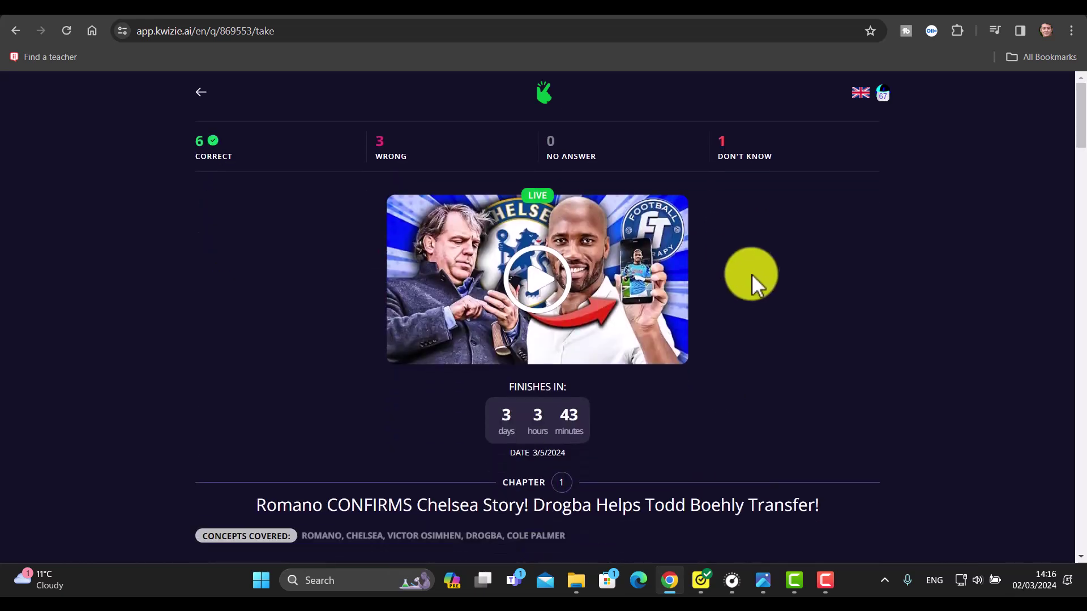
mouse_move(1081, 131)
left_mouse_down()
mouse_move(1073, 393)
mouse_move(1075, 132)
left_mouse_up()
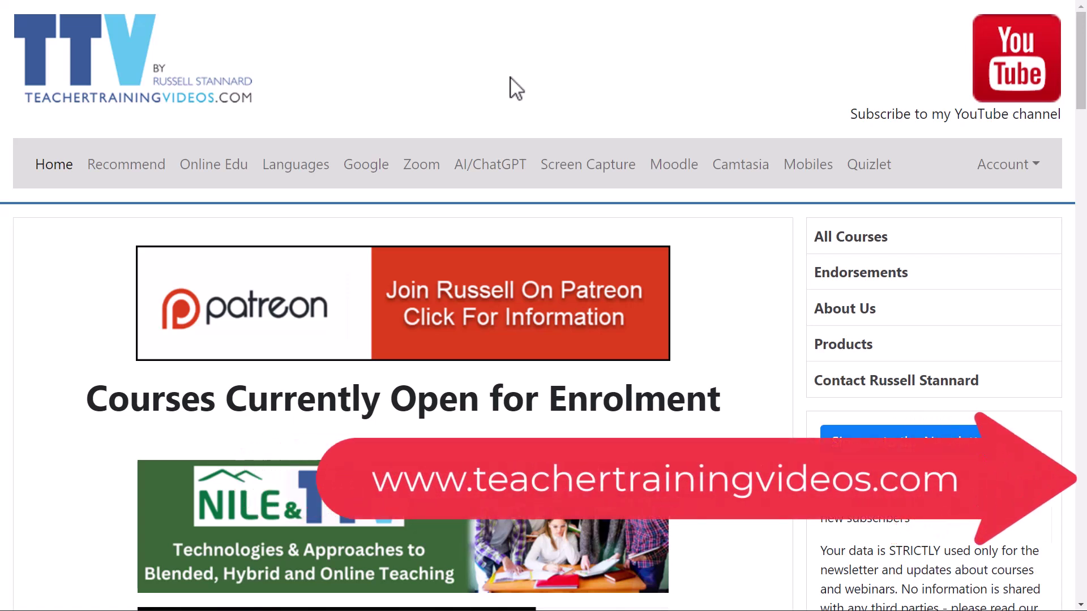
Scroll the TeacherTrainingVideos.com homepage to its courses open for enrolment
mouse_move(1081, 50)
left_mouse_down()
mouse_move(1082, 121)
mouse_move(1082, 36)
left_mouse_up()
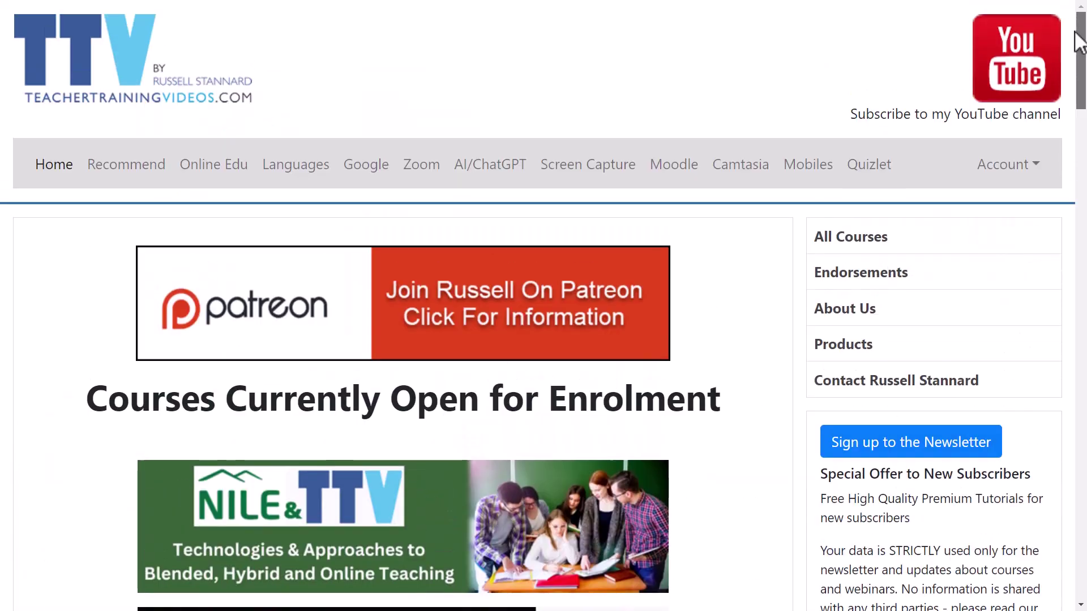